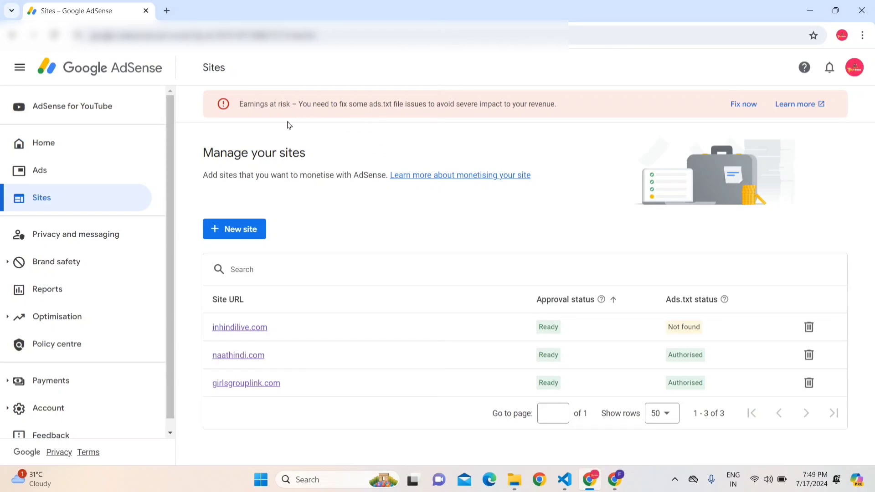
# Step: Review the ads.txt earnings-at-risk alert and the ads.txt status of the sites listed in AdSense
pyautogui.moveTo(241, 106); pyautogui.dragTo(311, 105)
pyautogui.click(311, 105)
pyautogui.moveTo(238, 104); pyautogui.dragTo(290, 105)
pyautogui.click(289, 104)
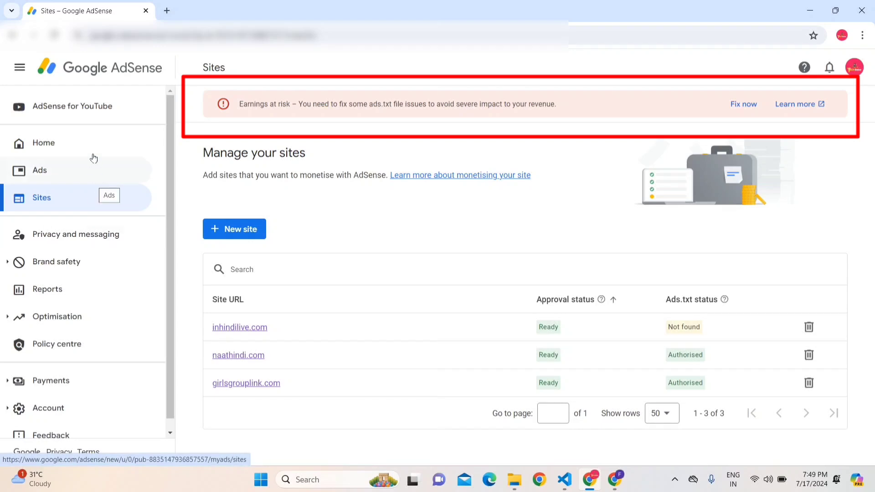
pyautogui.click(119, 196)
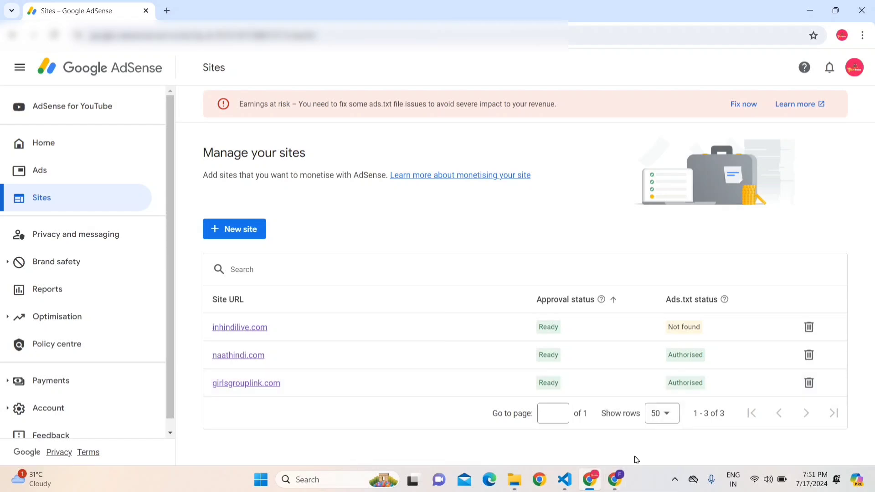
# Step: Switch to Hostinger and open the dashboard of inhindilive.com from the Business Web Hosting plan's website list
pyautogui.click(621, 482)
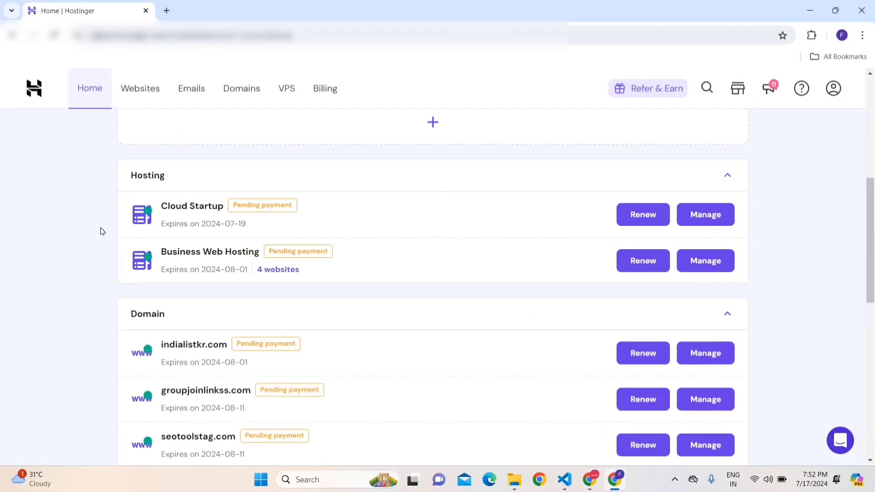
pyautogui.scroll(1, 103, 231)
pyautogui.scroll(-1, 193, 289)
pyautogui.scroll(1, 194, 289)
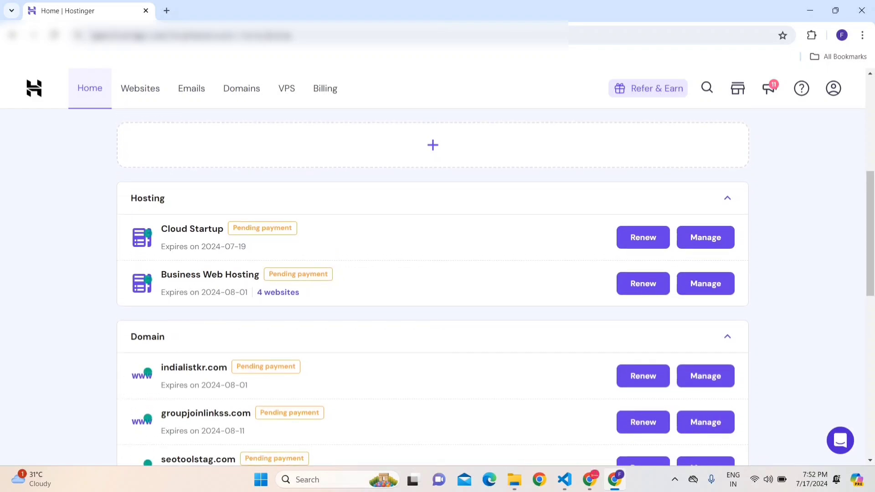
pyautogui.click(285, 296)
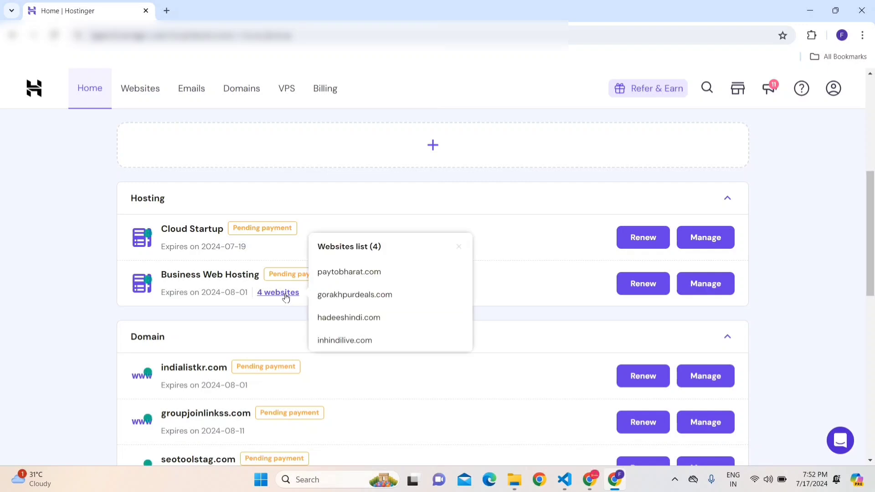
pyautogui.click(344, 340)
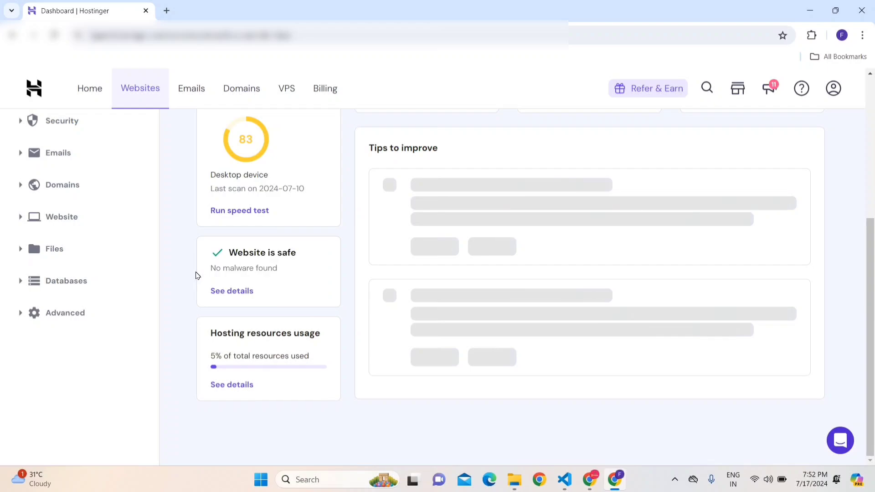
# Step: Open the File Manager from the site's dashboard and access the files of inhindilive.com only
pyautogui.scroll(1, 196, 275)
pyautogui.scroll(4, 197, 275)
pyautogui.scroll(-1, 197, 275)
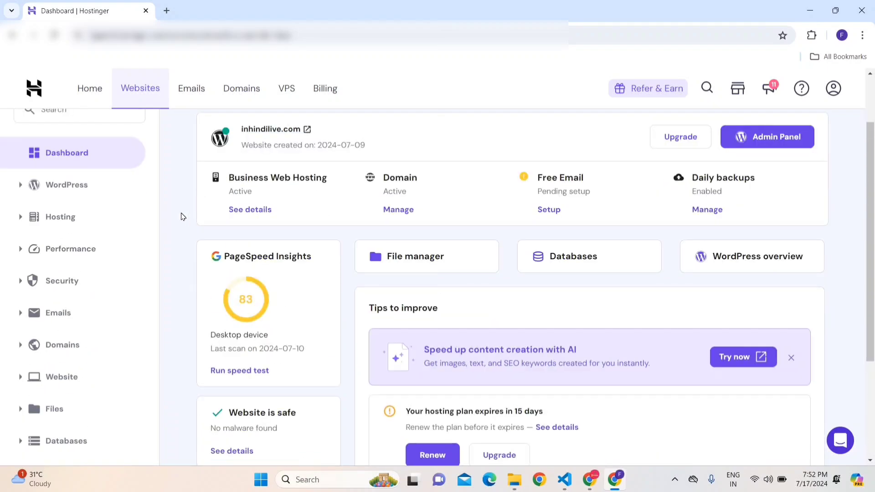
pyautogui.scroll(-2, 182, 215)
pyautogui.scroll(-1, 181, 216)
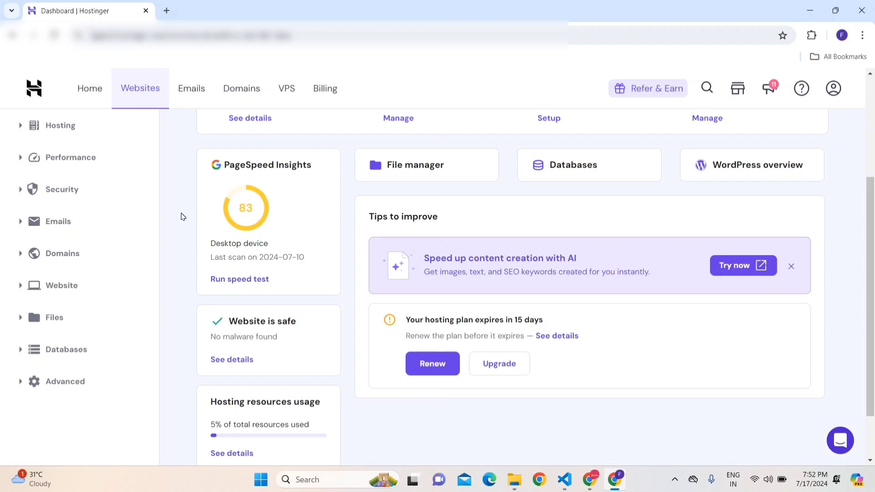
pyautogui.click(73, 324)
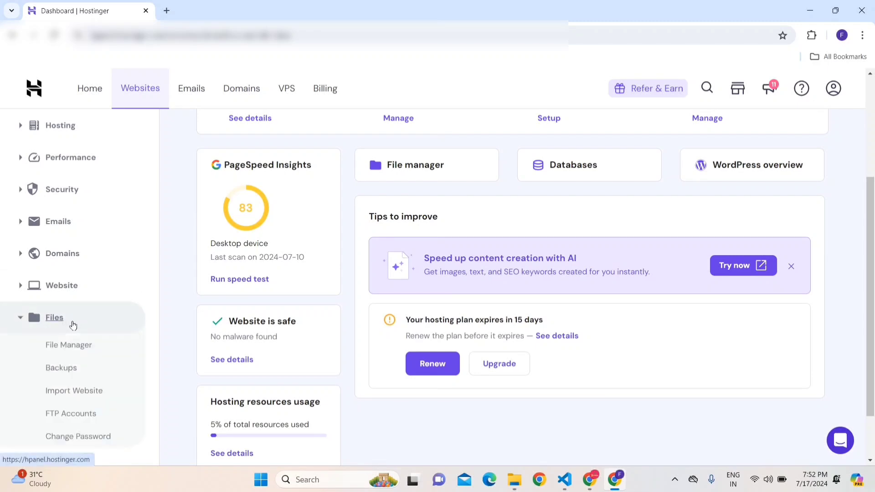
pyautogui.click(91, 348)
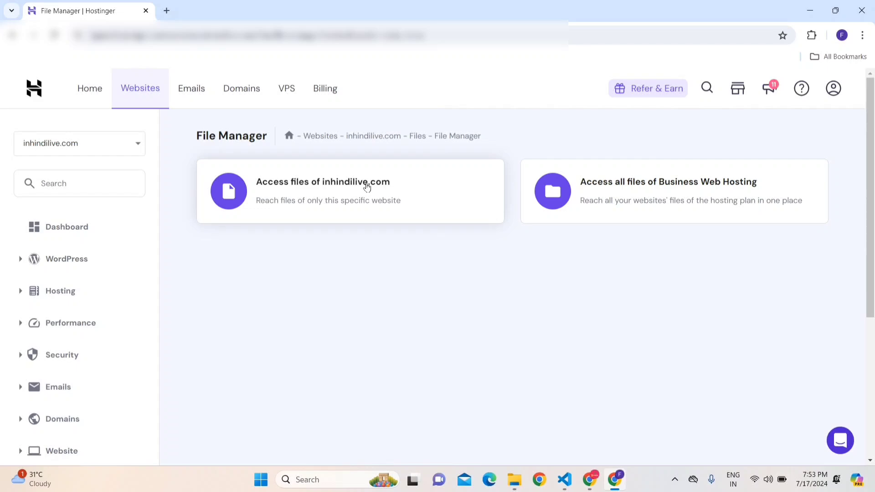
pyautogui.click(367, 187)
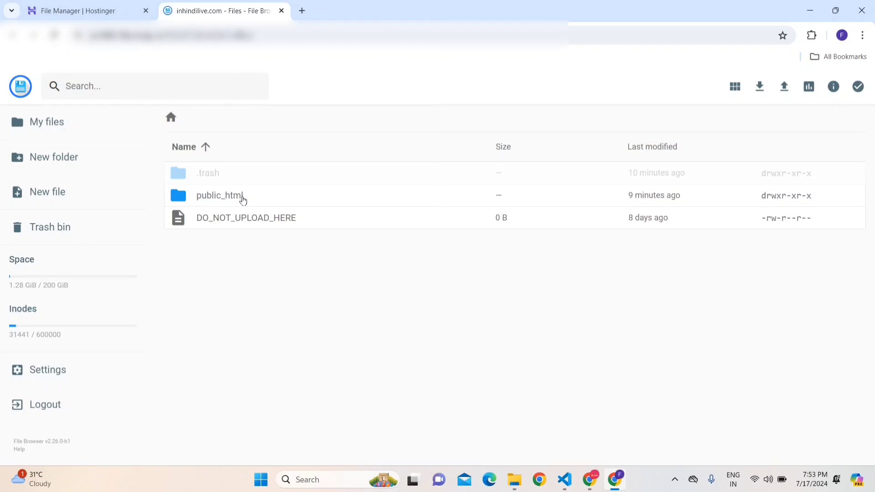
# Step: Create a new file named ads.txt in the public_html folder
pyautogui.doubleClick(243, 199)
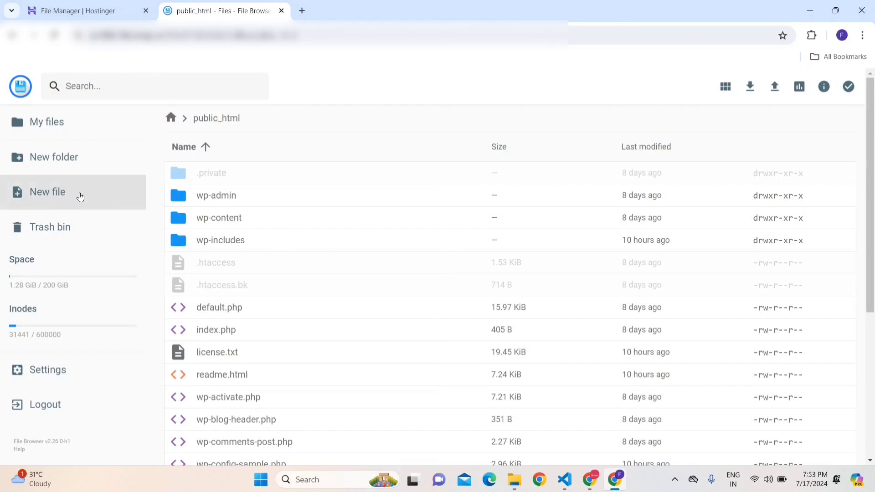
pyautogui.click(80, 194)
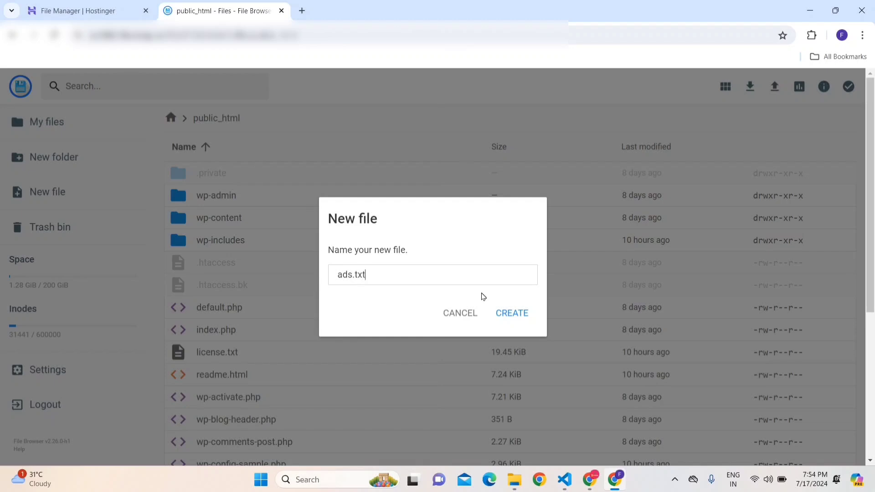
pyautogui.click(516, 321)
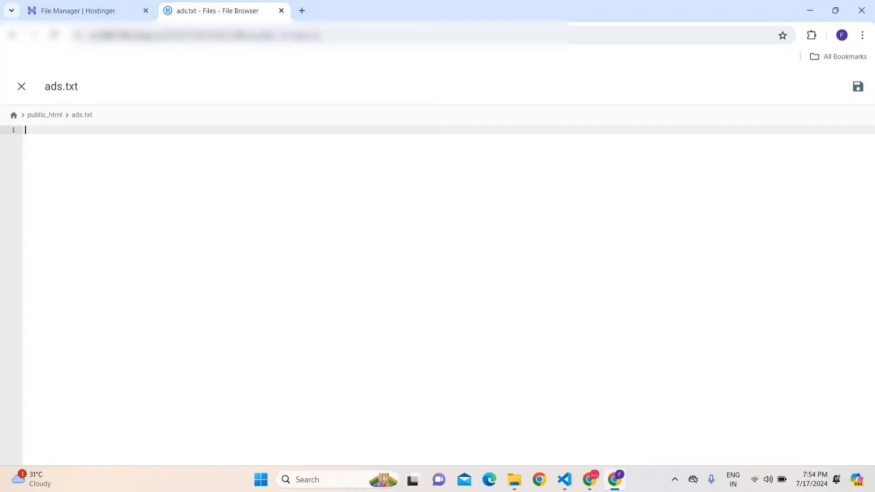
# Step: Switch to Google AdSense, open the details of inhindilive.com and copy its ads.txt code
pyautogui.click(592, 484)
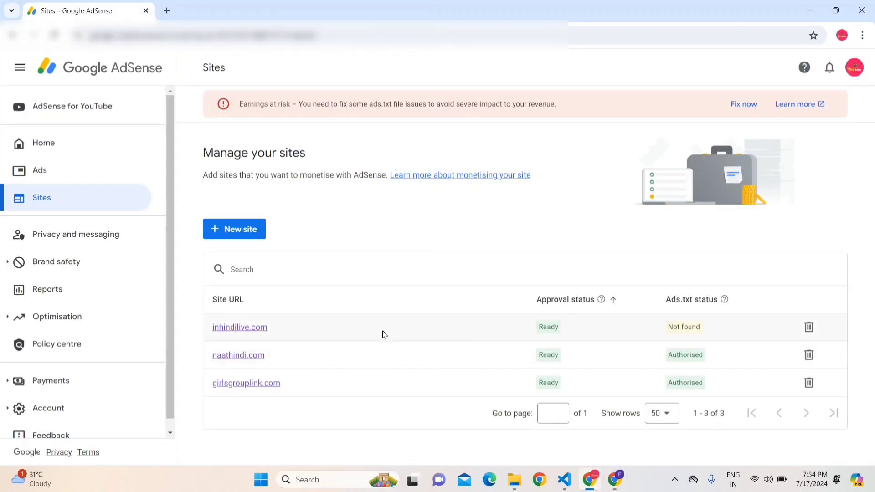
pyautogui.click(252, 331)
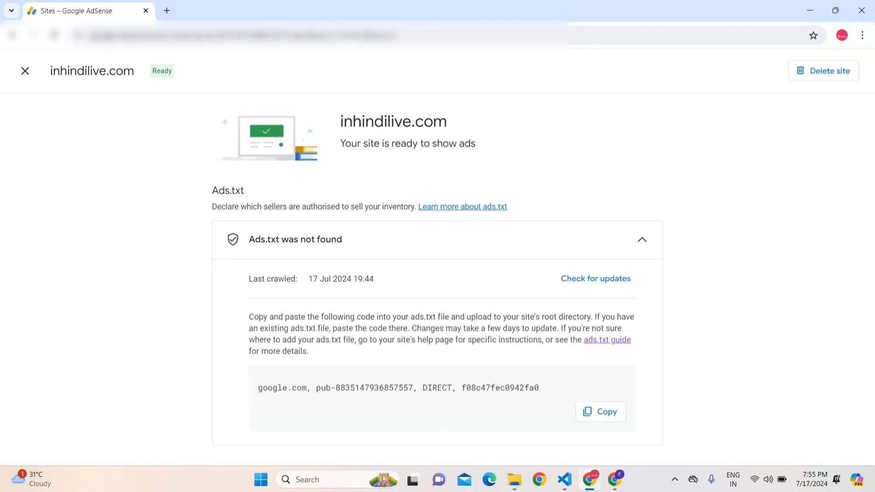
pyautogui.moveTo(422, 388); pyautogui.dragTo(511, 402)
pyautogui.click(511, 402)
pyautogui.click(611, 418)
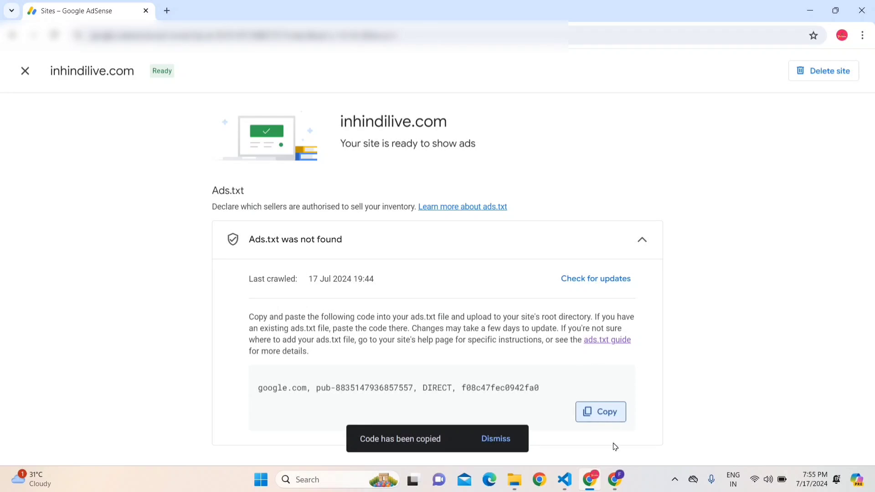
# Step: Return to the Hostinger file editor, paste the copied AdSense code into ads.txt and save the file
pyautogui.click(619, 489)
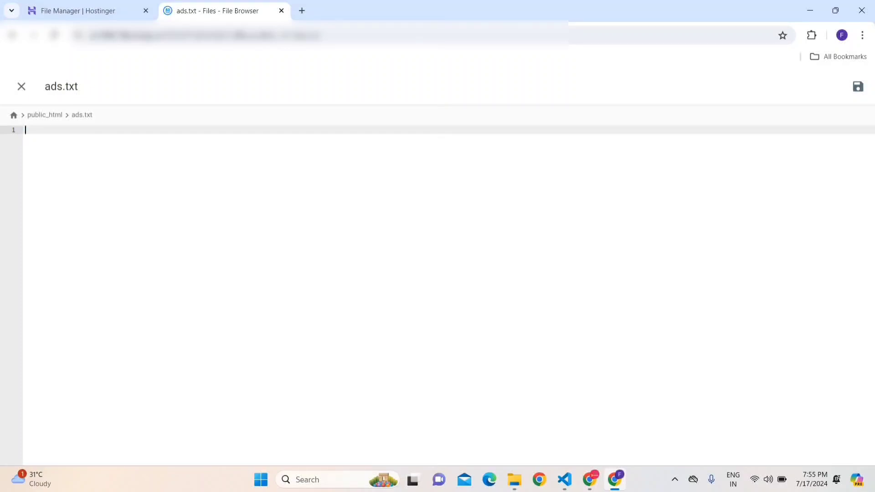
pyautogui.hotkey('ctrl', 'v')
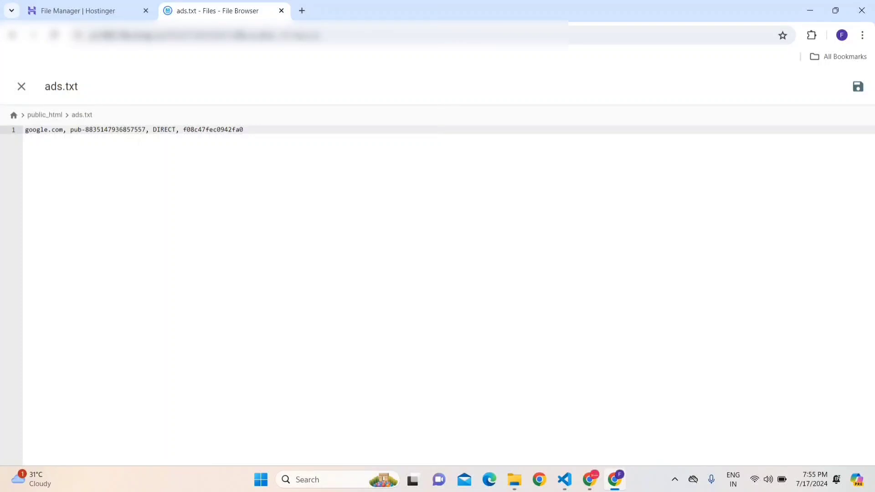
pyautogui.hotkey('ctrl', 'a')
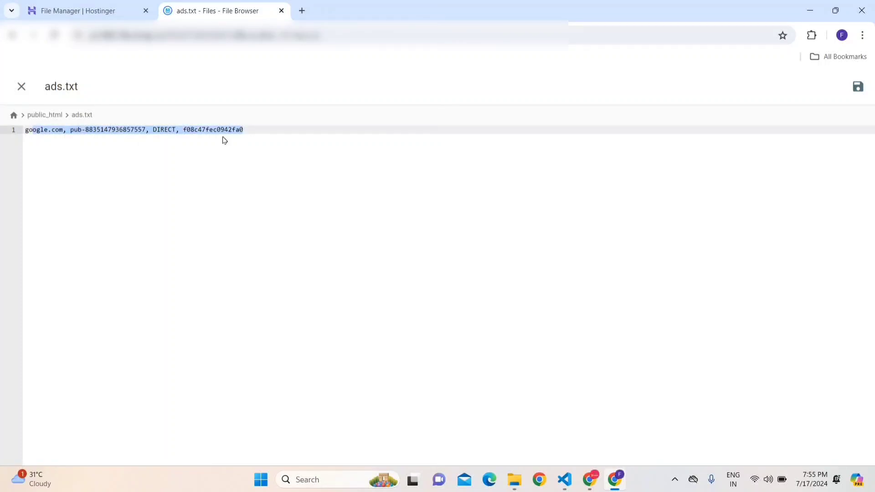
pyautogui.press('Right')
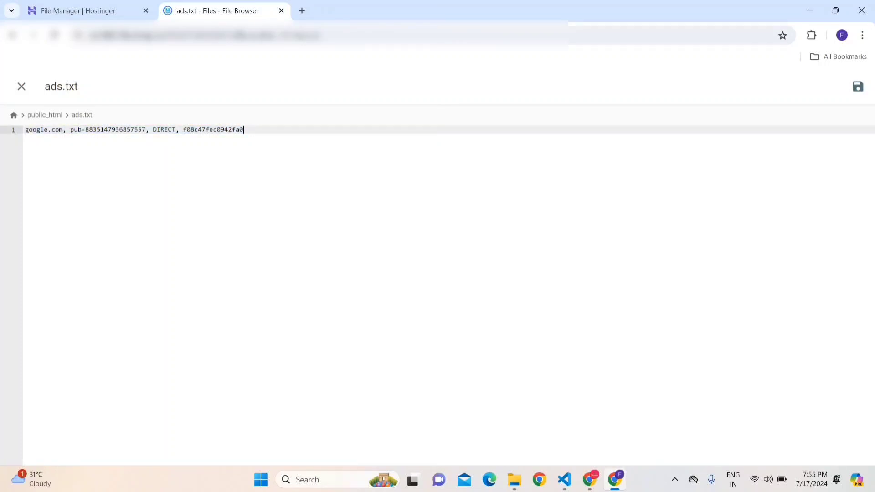
pyautogui.click(856, 90)
# Step: Switch back to AdSense and open its sites list in a new browser tab to view the ads.txt statuses
pyautogui.click(592, 482)
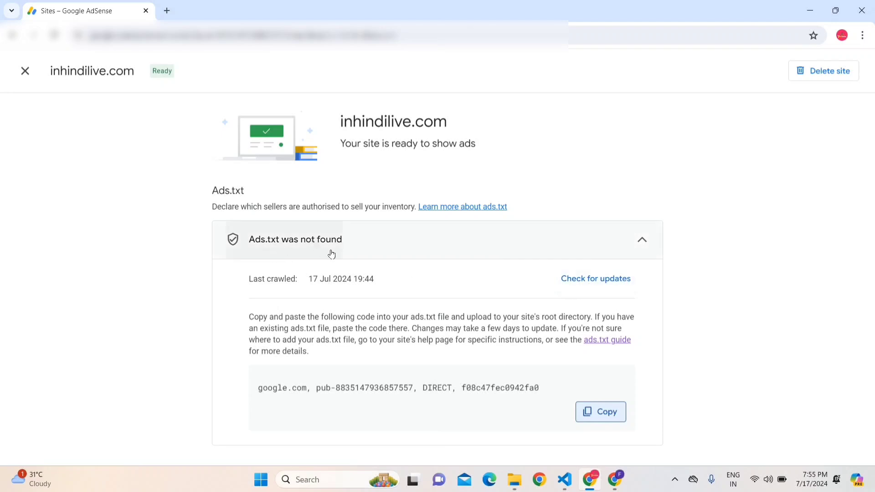
pyautogui.click(174, 14)
pyautogui.write('ads')
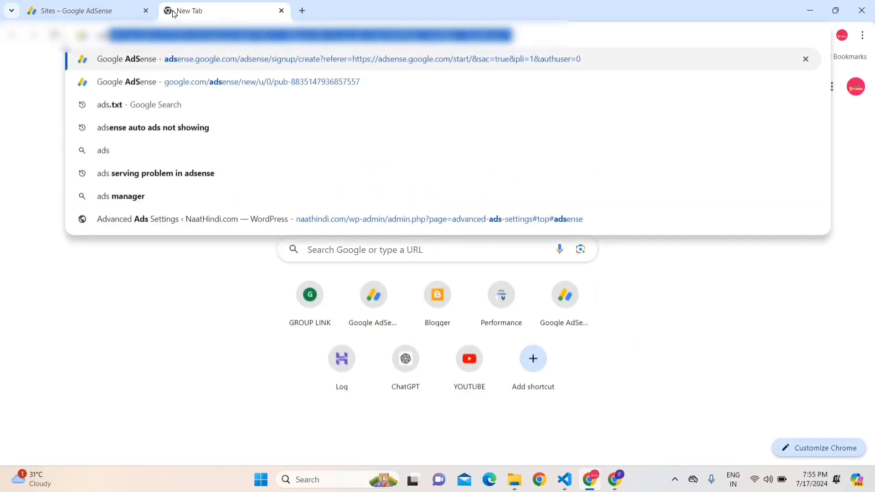
pyautogui.press('Return')
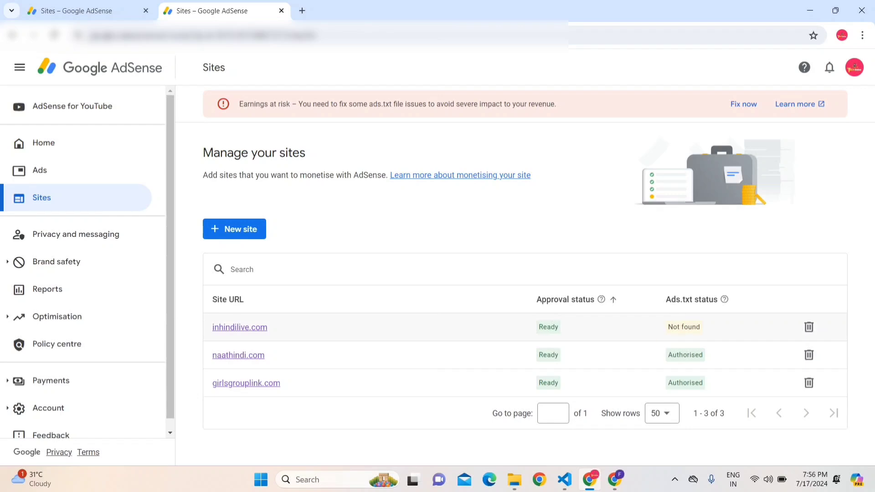
# Step: Return to the inhindilive.com details, check for ads.txt updates and read the result message
pyautogui.click(91, 6)
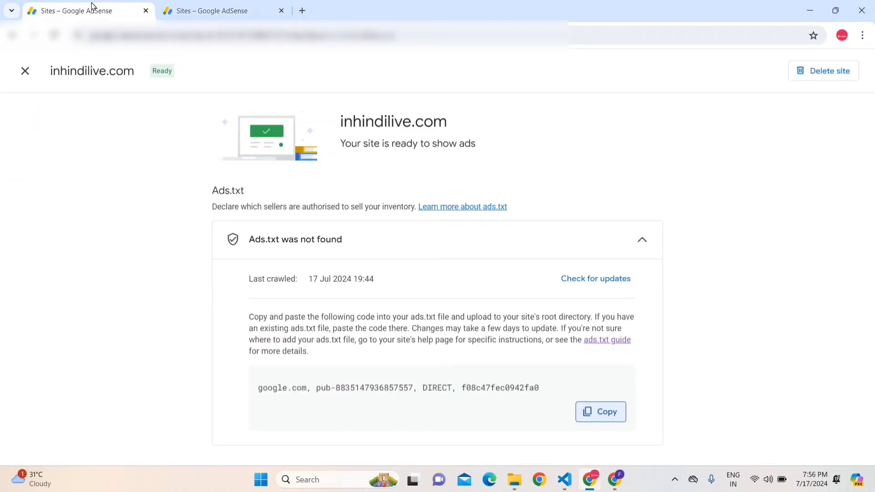
pyautogui.click(595, 282)
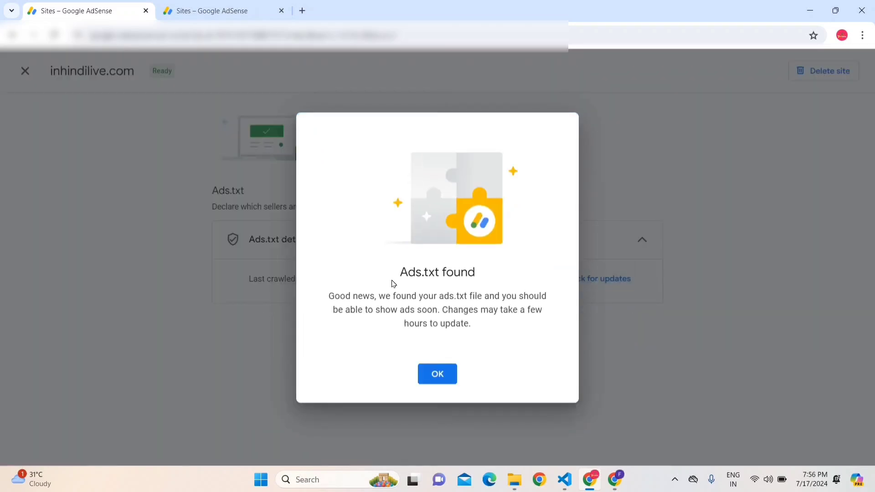
pyautogui.moveTo(401, 277); pyautogui.dragTo(484, 275)
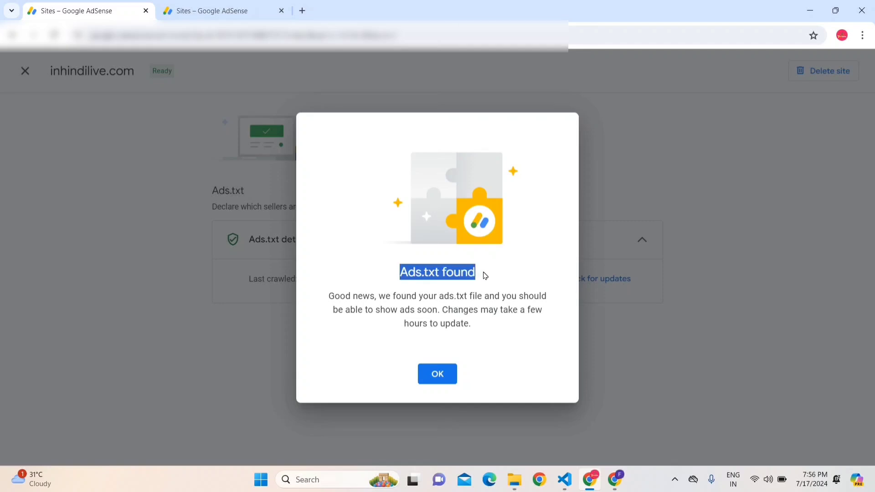
pyautogui.click(484, 275)
pyautogui.moveTo(391, 276); pyautogui.dragTo(491, 268)
pyautogui.click(491, 268)
pyautogui.moveTo(329, 296); pyautogui.dragTo(370, 296)
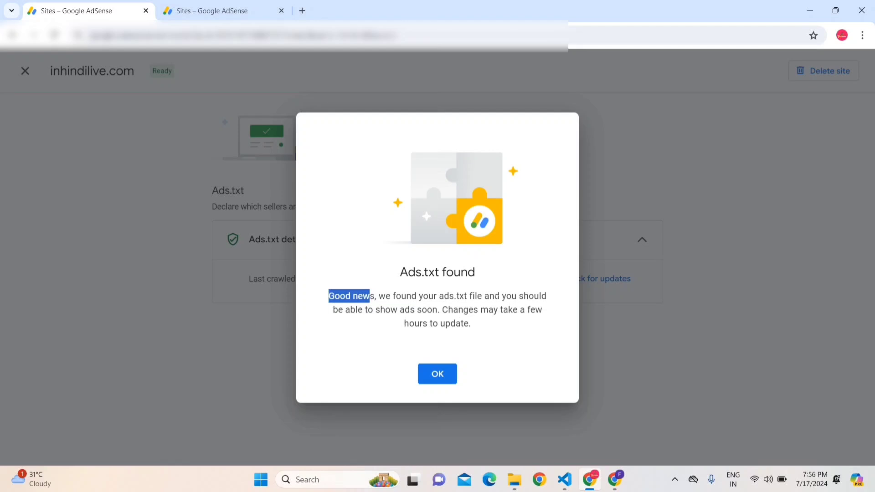
pyautogui.click(370, 296)
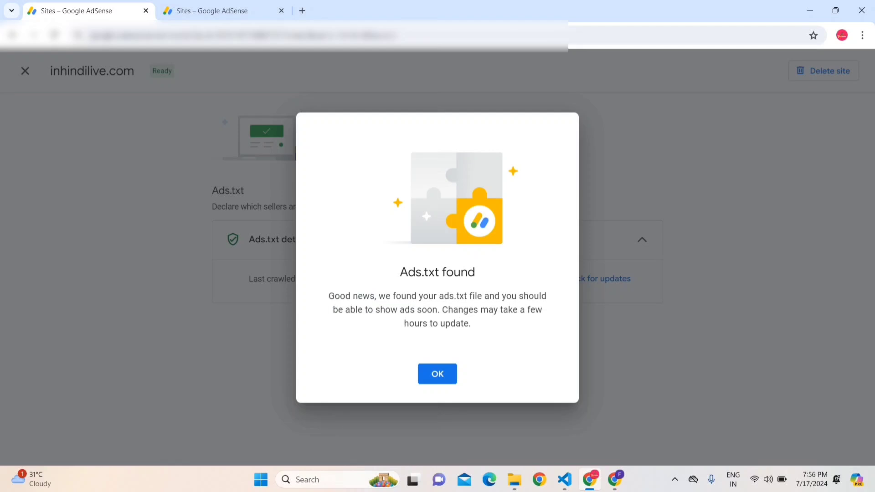
pyautogui.moveTo(443, 309); pyautogui.dragTo(488, 275)
pyautogui.click(394, 306)
pyautogui.click(492, 277)
# Step: Switch to Hostinger, launch the WordPress admin panel of inhindilive.com from its WordPress overview, and bring up the plugin options
pyautogui.click(614, 484)
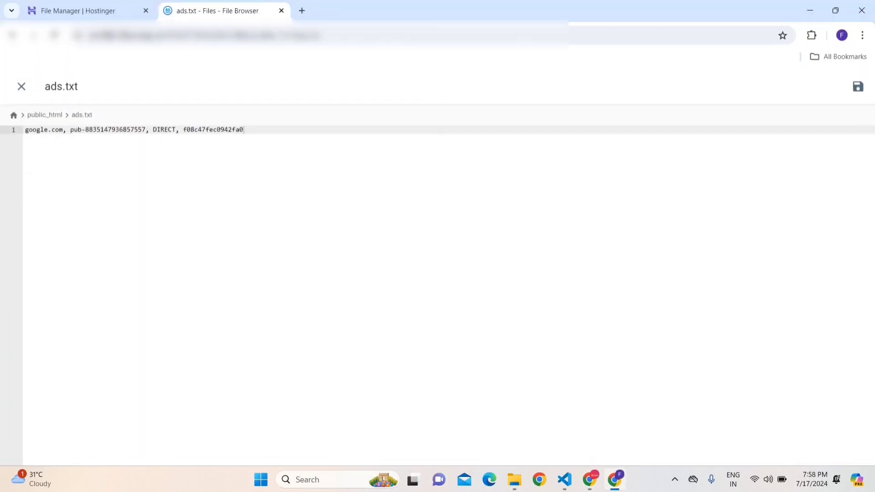
pyautogui.click(86, 4)
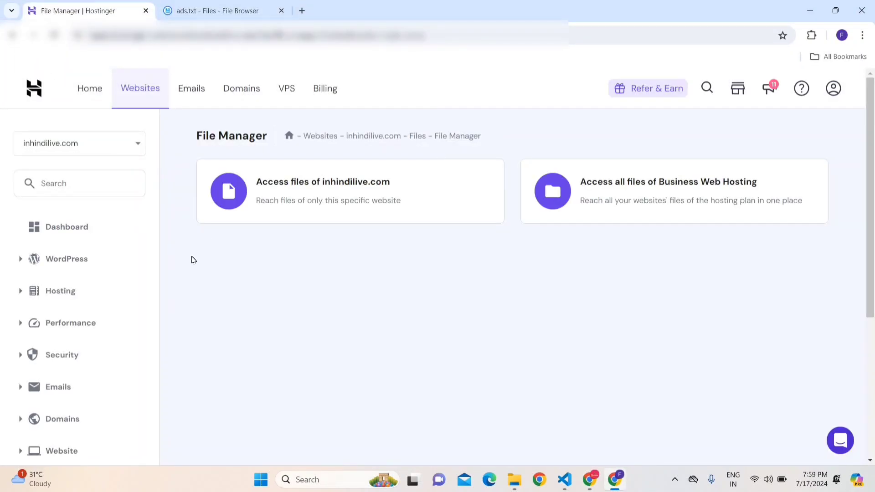
pyautogui.click(85, 263)
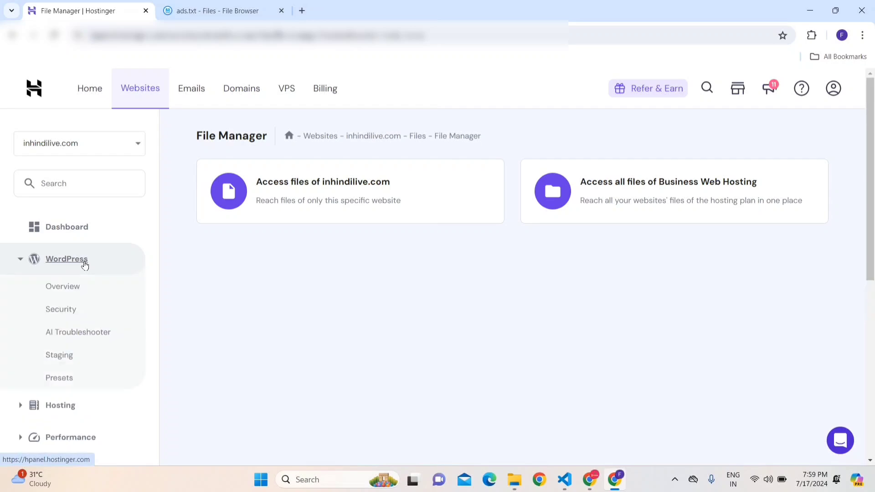
pyautogui.click(82, 285)
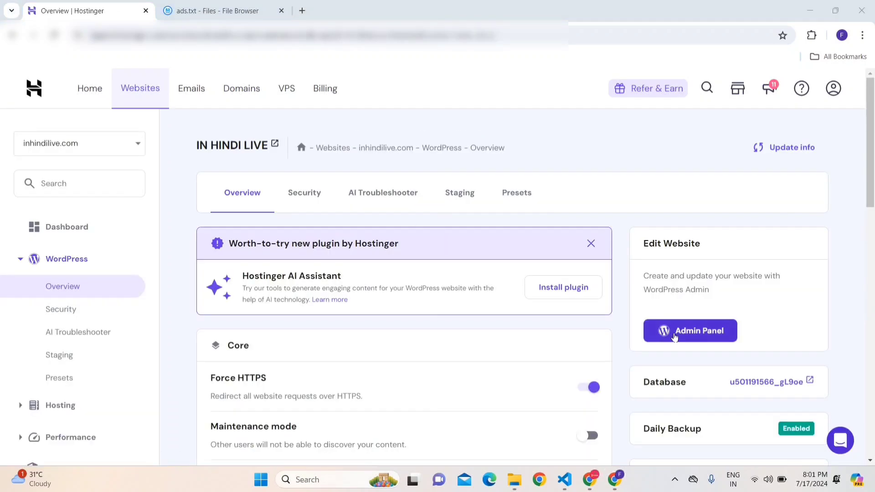
pyautogui.click(671, 333)
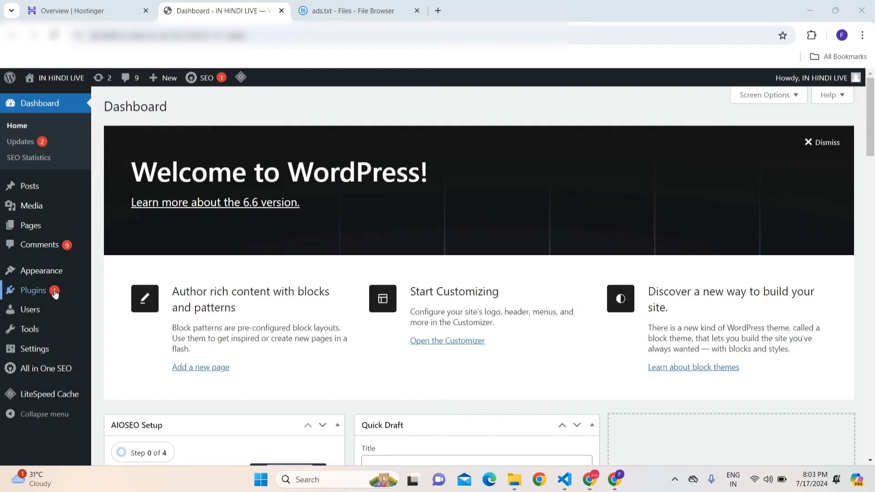
pyautogui.moveTo(58, 293)
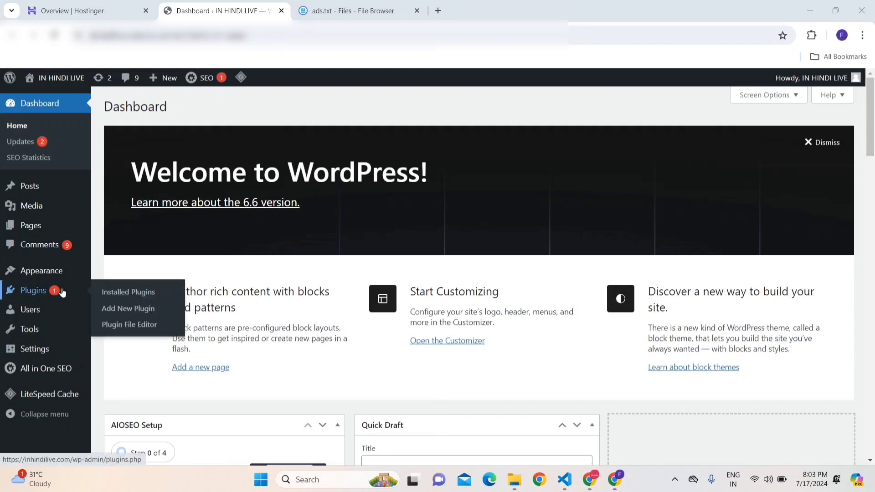
# Step: Search the WordPress plugin directory for "ads txt" and install and activate the Ads.txt Manager plugin by 10up
pyautogui.click(63, 292)
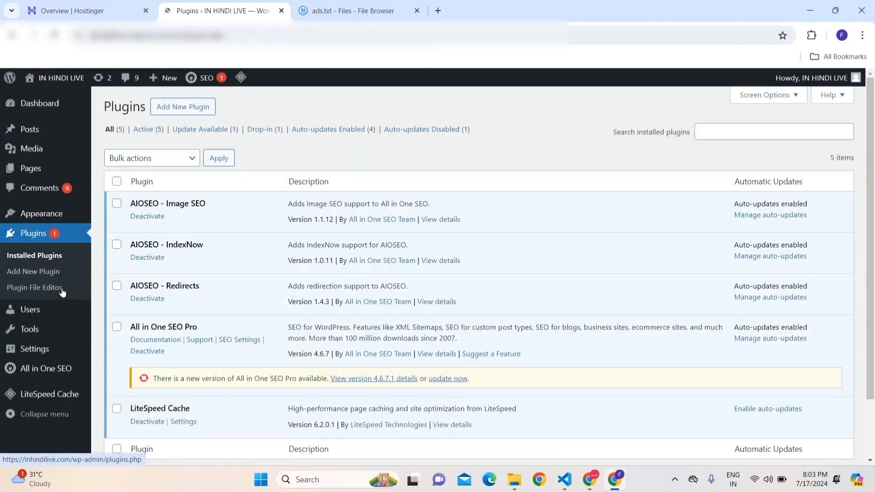
pyautogui.click(191, 114)
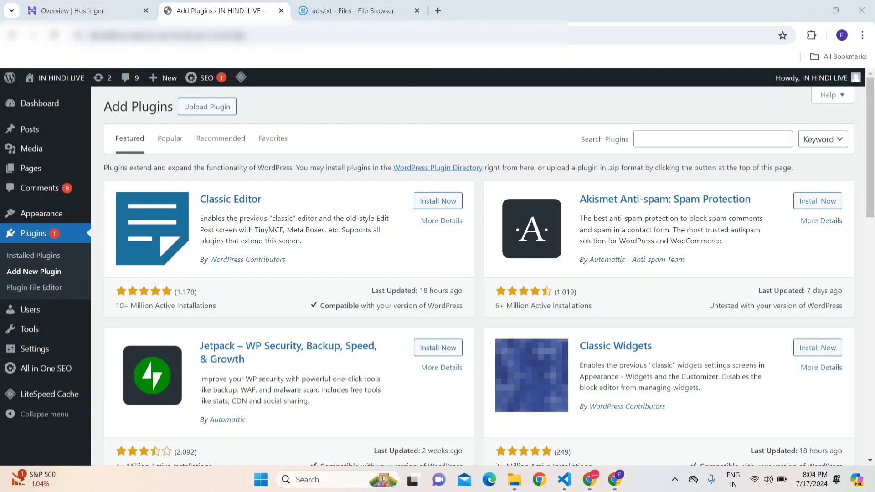
pyautogui.click(697, 145)
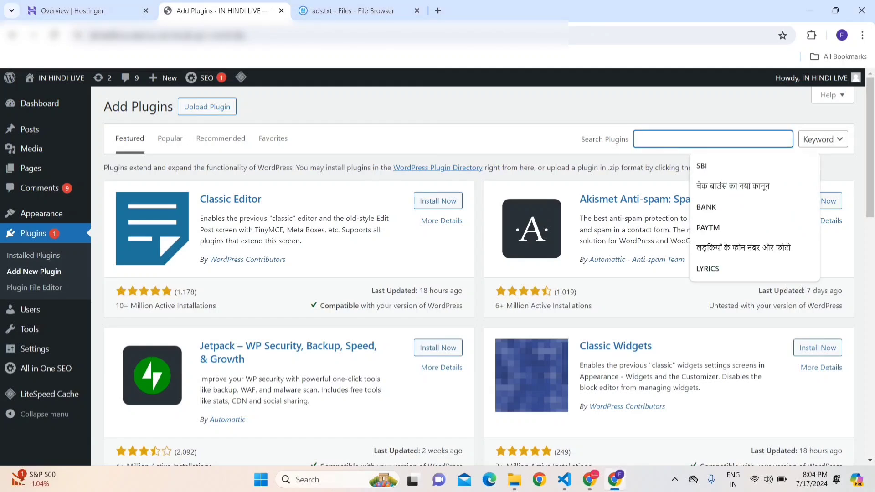
pyautogui.write('ads txt')
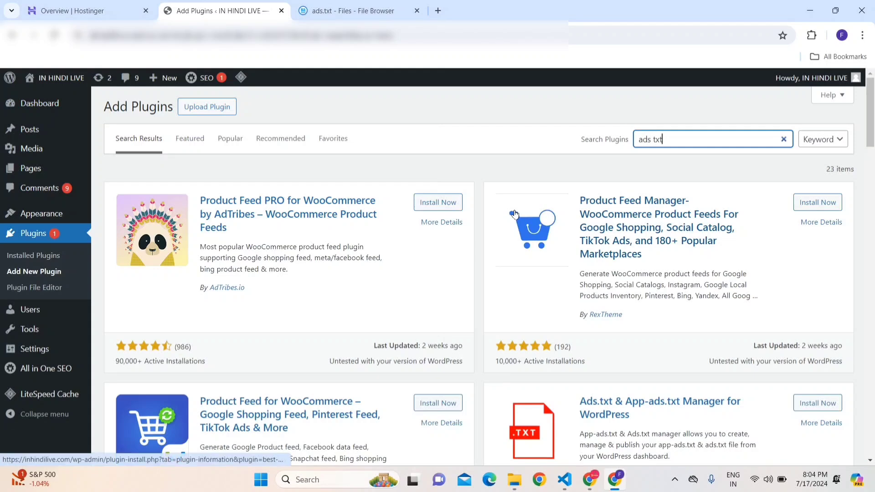
pyautogui.moveTo(873, 131); pyautogui.dragTo(873, 193)
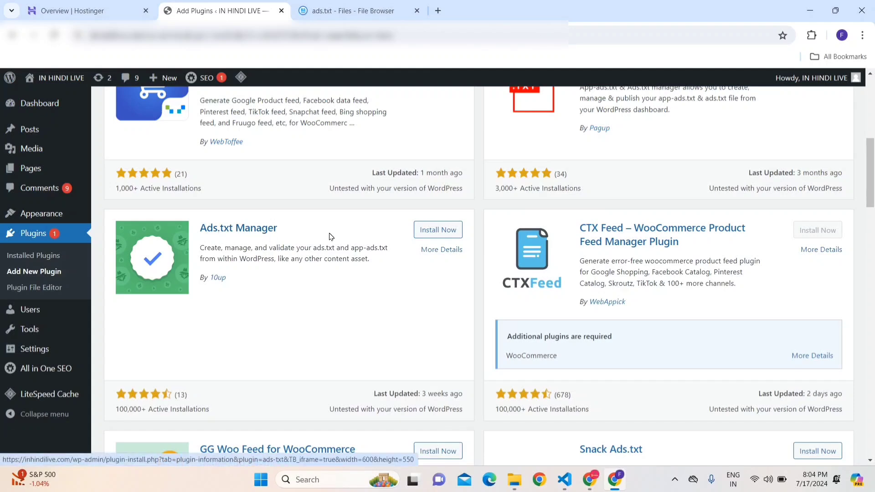
pyautogui.click(440, 231)
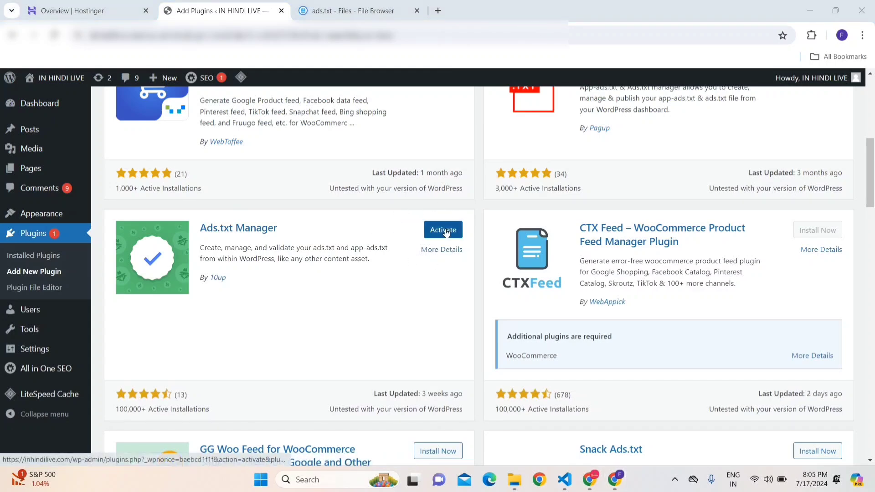
pyautogui.click(443, 231)
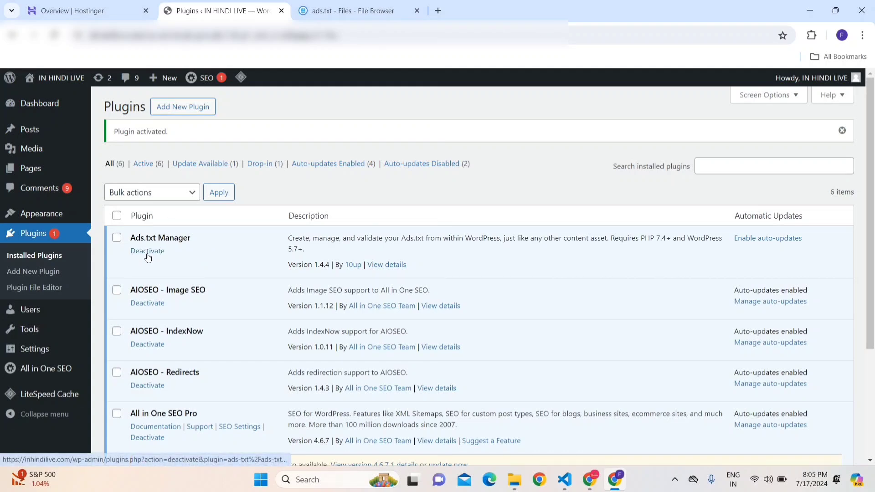
# Step: Bring up the plugin's Ads.txt settings page and paste the copied AdSense code into the editor
pyautogui.scroll(-1, 143, 255)
pyautogui.moveTo(49, 356)
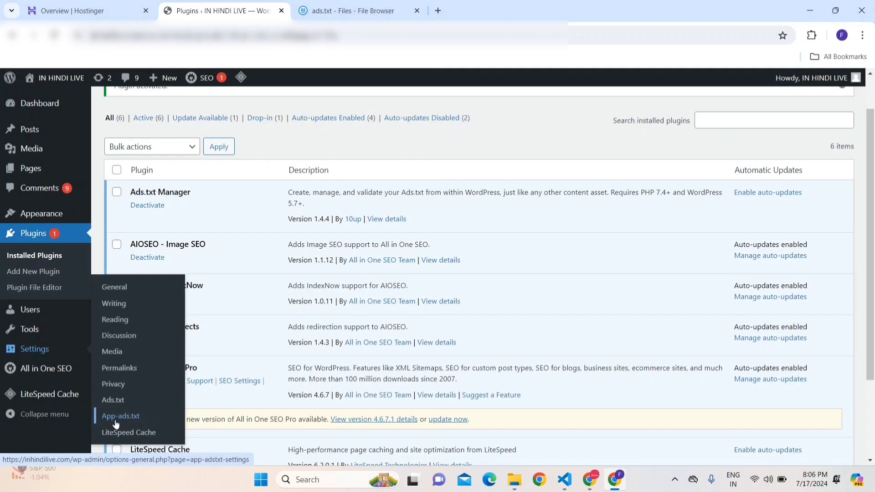
pyautogui.click(139, 405)
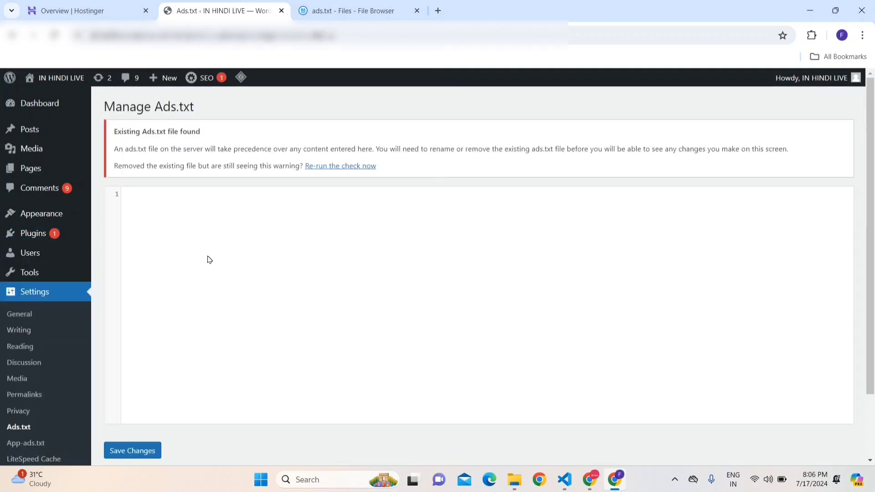
pyautogui.click(209, 259)
pyautogui.hotkey('ctrl', 'v')
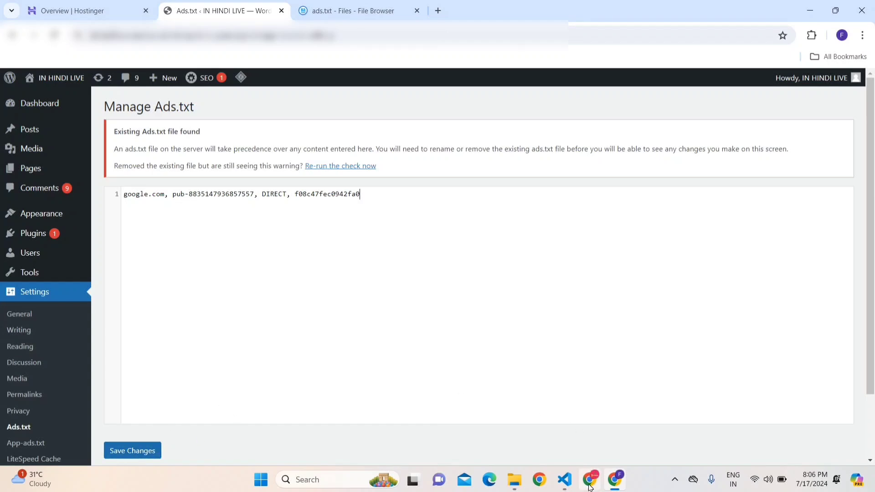
# Step: Switch to AdSense and dismiss the ads.txt check message for inhindilive.com
pyautogui.moveTo(589, 486)
pyautogui.click(547, 432)
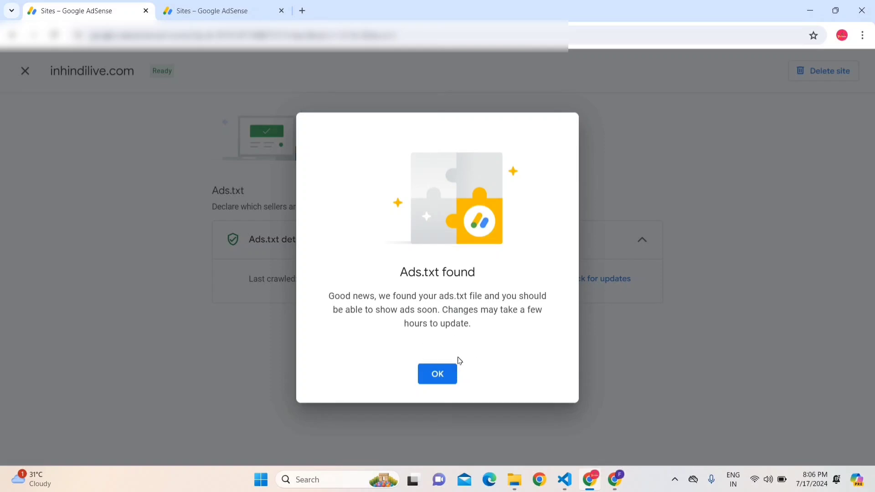
pyautogui.click(437, 374)
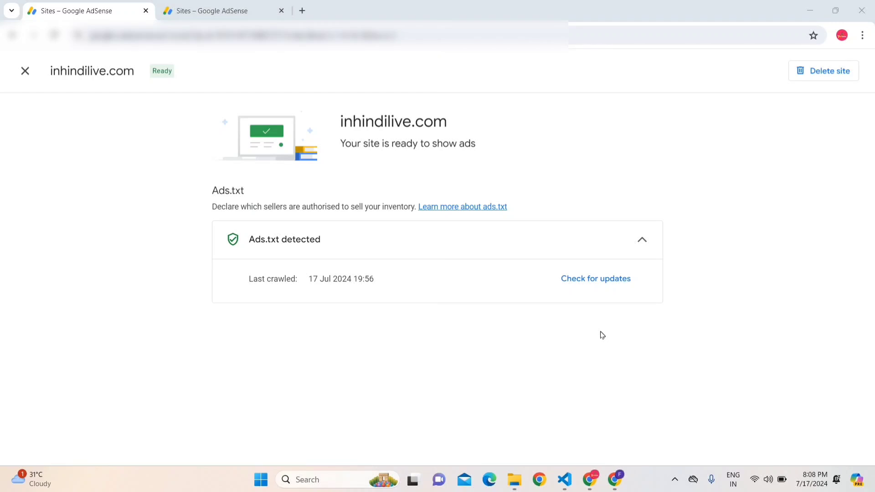
# Step: Launch Blogger in a new tab of the AdSense browser window and go to the settings of the in Hindi Live blog
pyautogui.moveTo(584, 488)
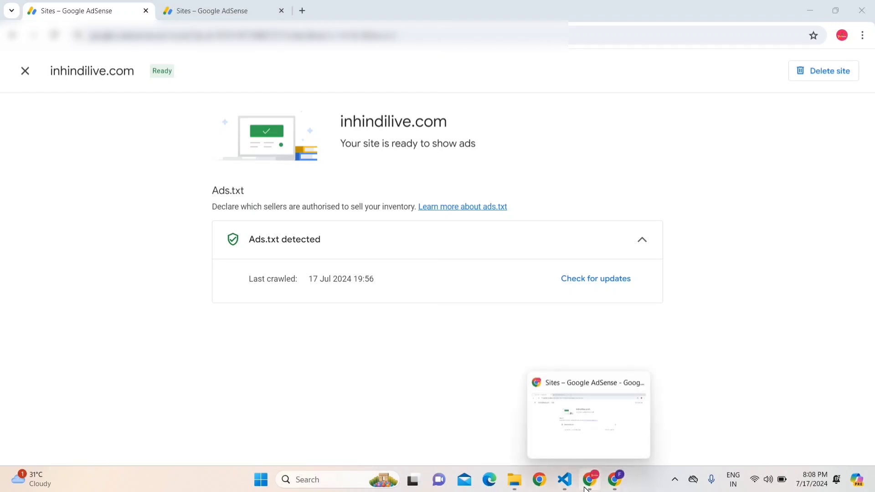
pyautogui.click(563, 438)
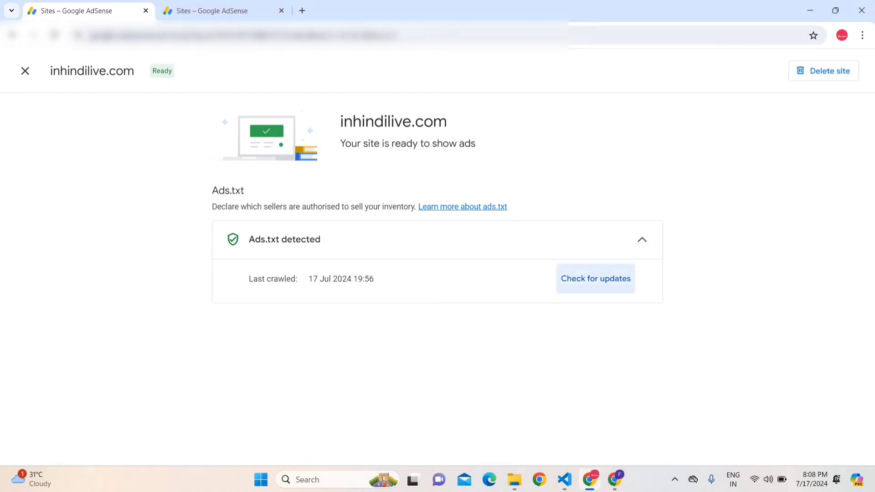
pyautogui.click(303, 13)
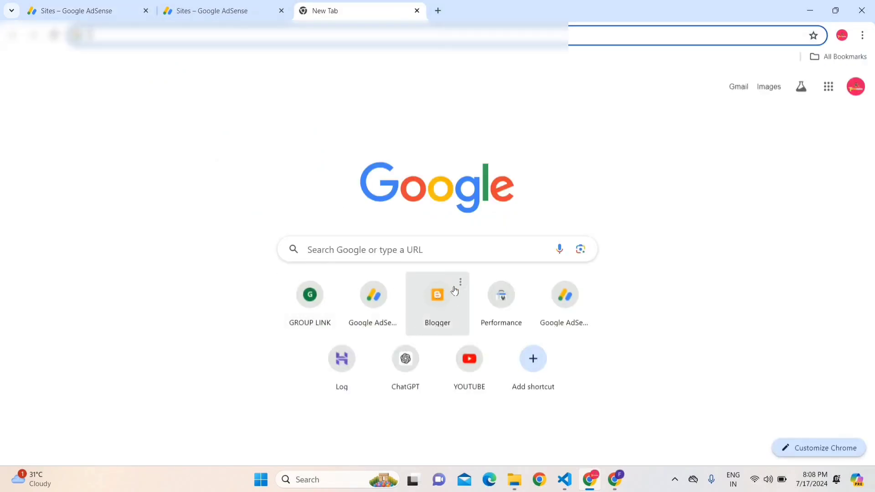
pyautogui.click(447, 297)
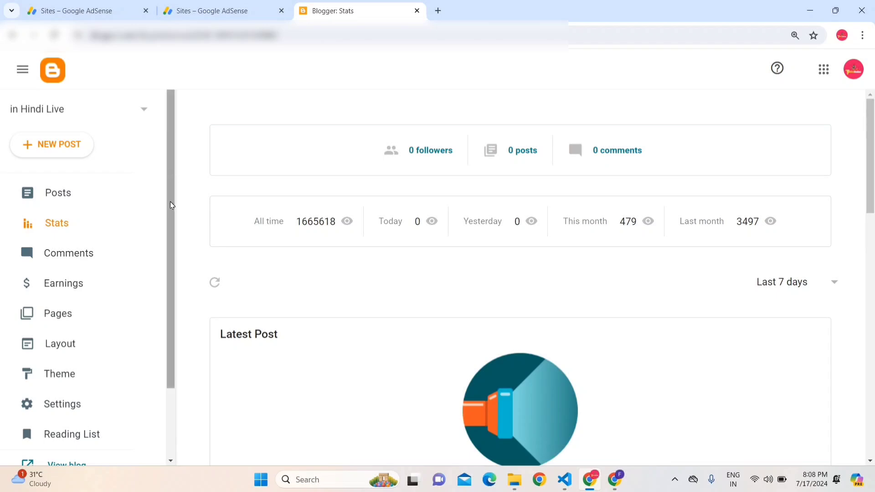
pyautogui.moveTo(171, 205); pyautogui.dragTo(180, 284)
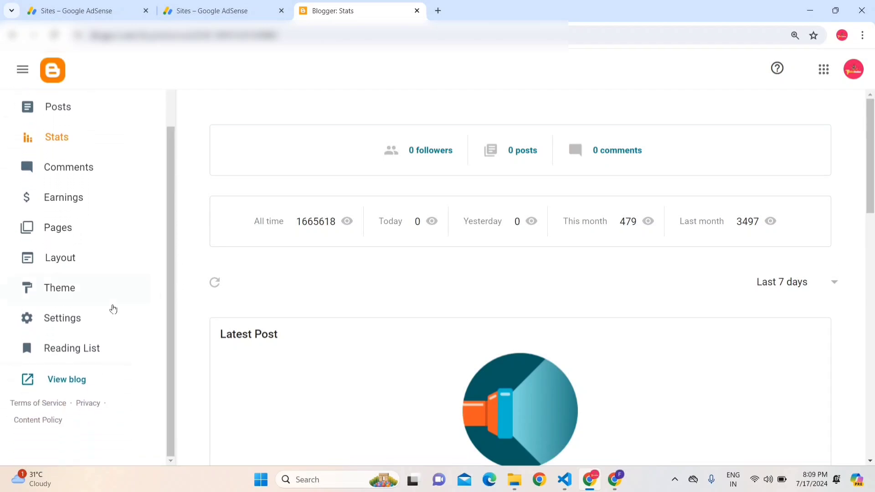
pyautogui.click(83, 320)
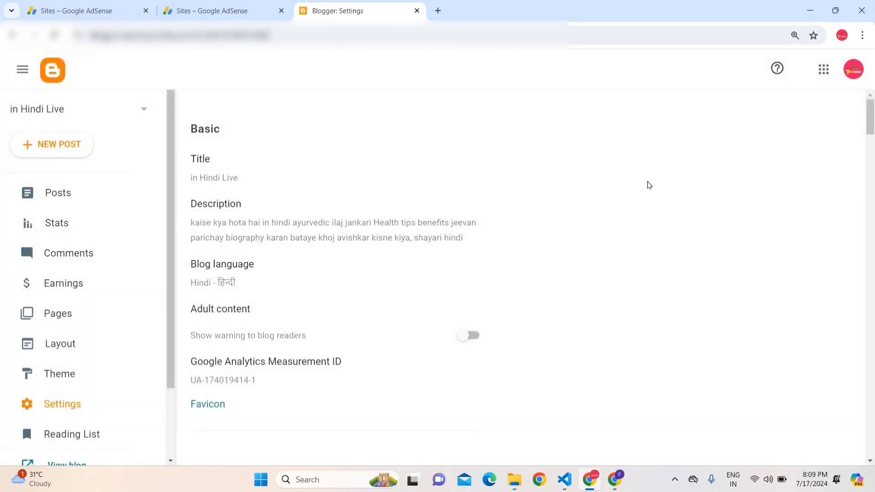
# Step: Find the Monetisation settings by searching the page for "ads", and turn the custom ads.txt option off and on again
pyautogui.hotkey('ctrl', 'f')
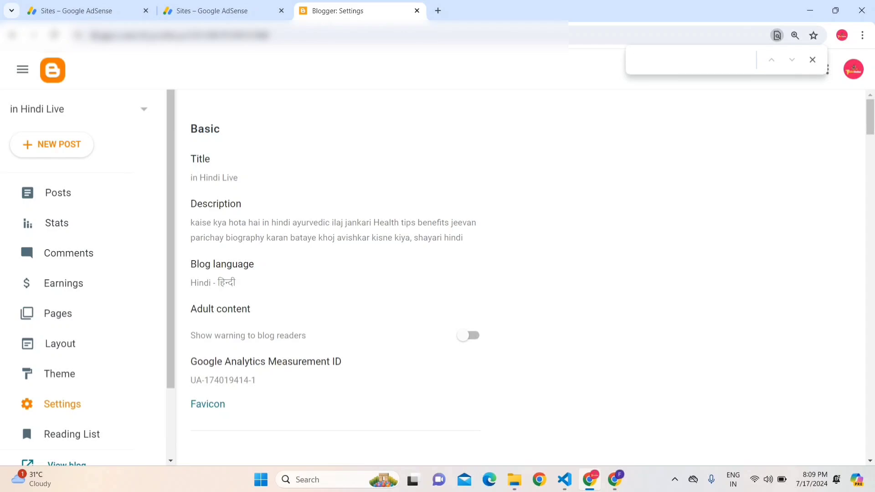
pyautogui.write('ads')
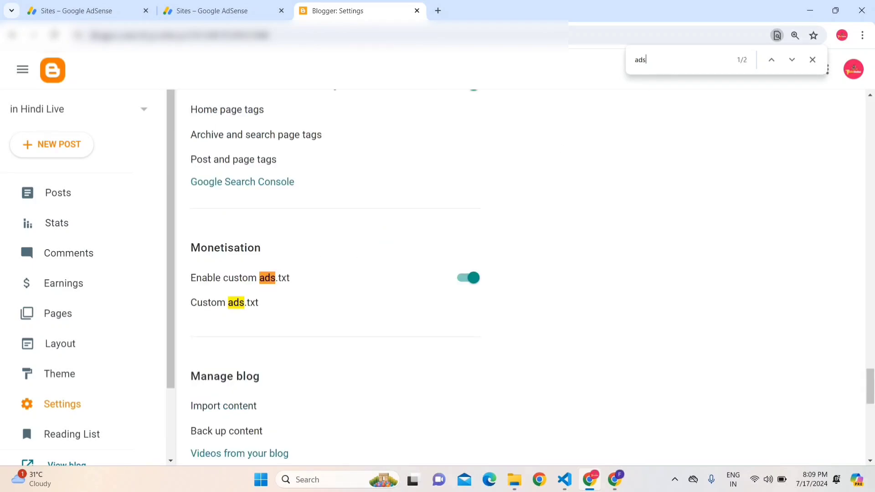
pyautogui.moveTo(190, 278); pyautogui.dragTo(293, 280)
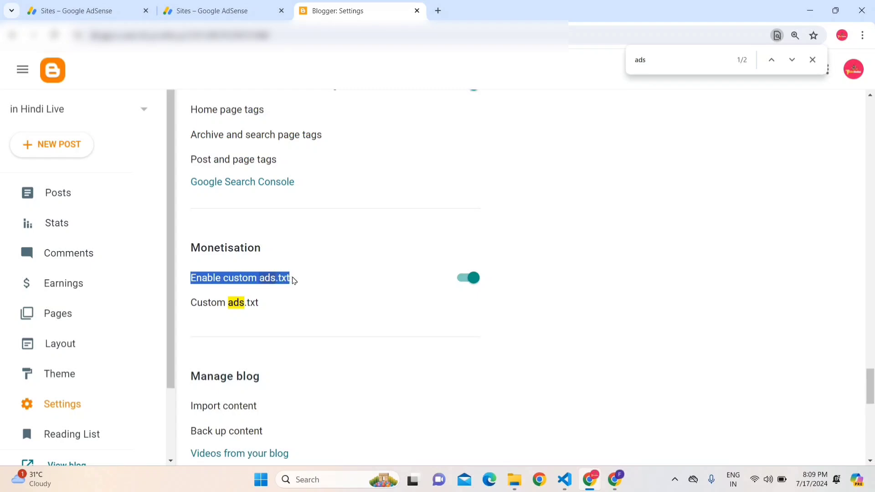
pyautogui.click(472, 279)
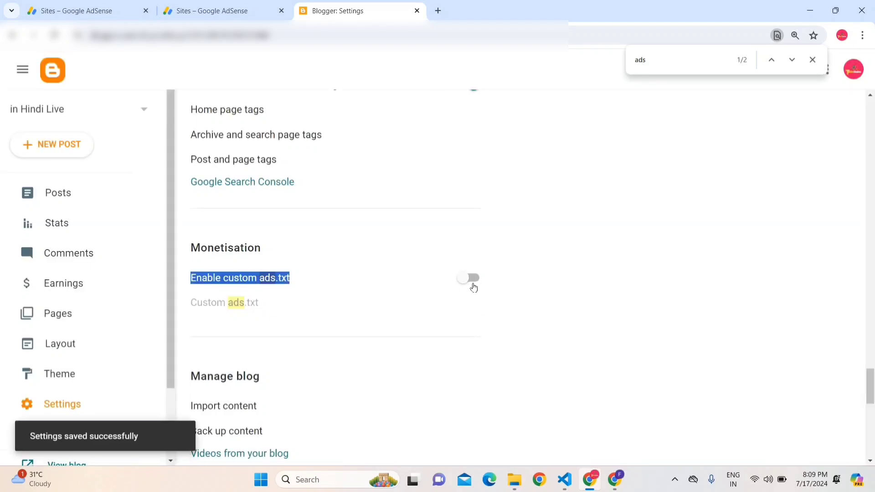
pyautogui.click(474, 279)
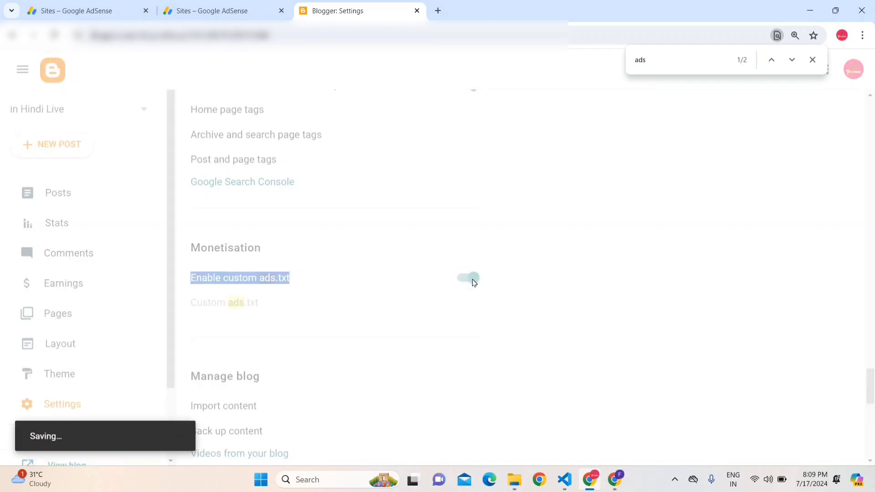
# Step: Edit the blog's Custom ads.txt entry, paste the copied AdSense code into it and highlight the pasted text
pyautogui.click(245, 308)
pyautogui.click(386, 255)
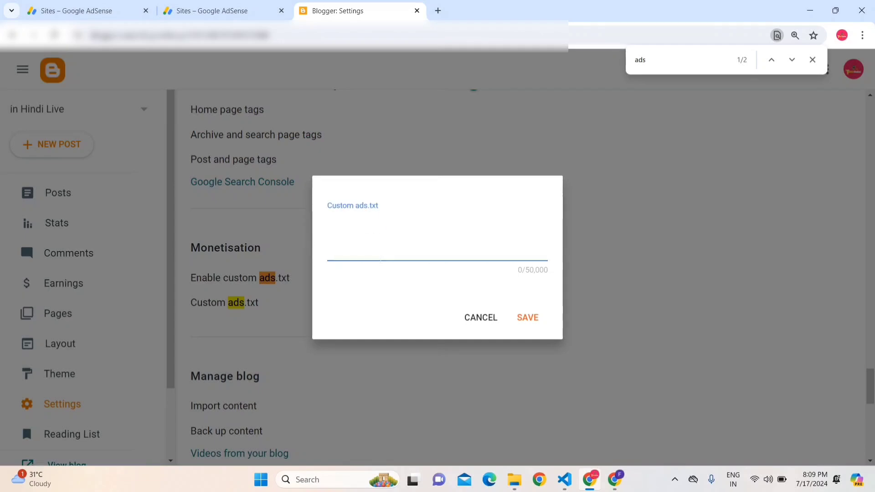
pyautogui.hotkey('ctrl', 'v')
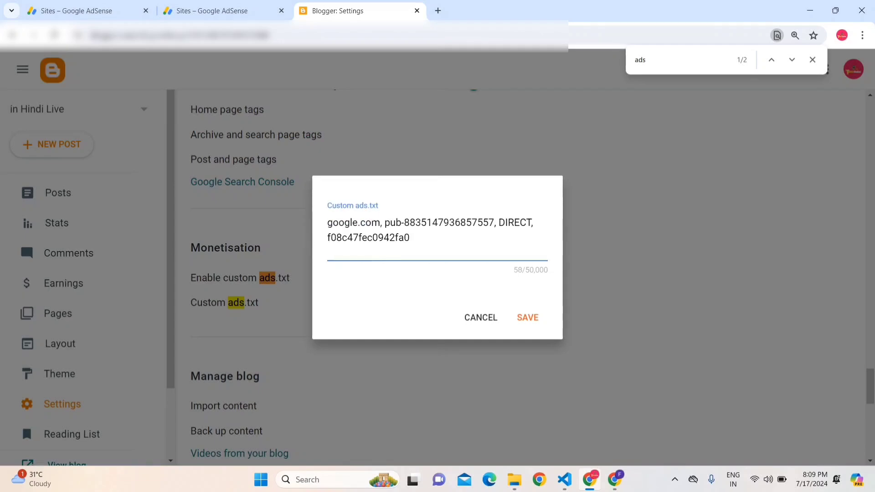
pyautogui.hotkey('shift', 'Left')
pyautogui.hotkey('shift', 'Left')
pyautogui.hotkey('shift', 'Left')
pyautogui.hotkey('shift', 'Left')
pyautogui.hotkey('shift', 'Left')
pyautogui.hotkey('shift', 'Left')
pyautogui.hotkey('shift', 'Left')
pyautogui.hotkey('shift', 'Left')
pyautogui.hotkey('shift', 'Left')
pyautogui.hotkey('shift', 'Left')
pyautogui.hotkey('shift', 'Left')
pyautogui.hotkey('shift', 'Left')
pyautogui.hotkey('shift', 'Left')
pyautogui.hotkey('ctrl', 'shift', 'Home')
pyautogui.press('Left')
# Step: Switch to the AdSense sites list, view the details of inhindilive.com and check its ads.txt for updates
pyautogui.click(226, 4)
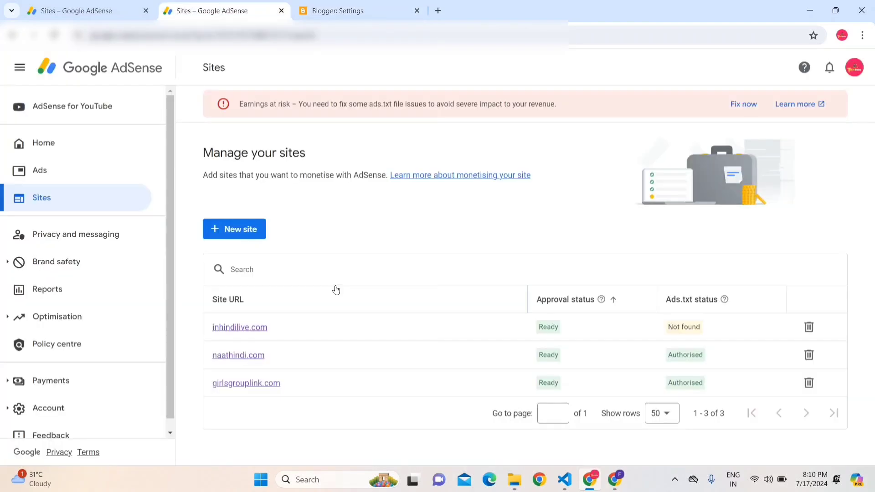
pyautogui.click(257, 328)
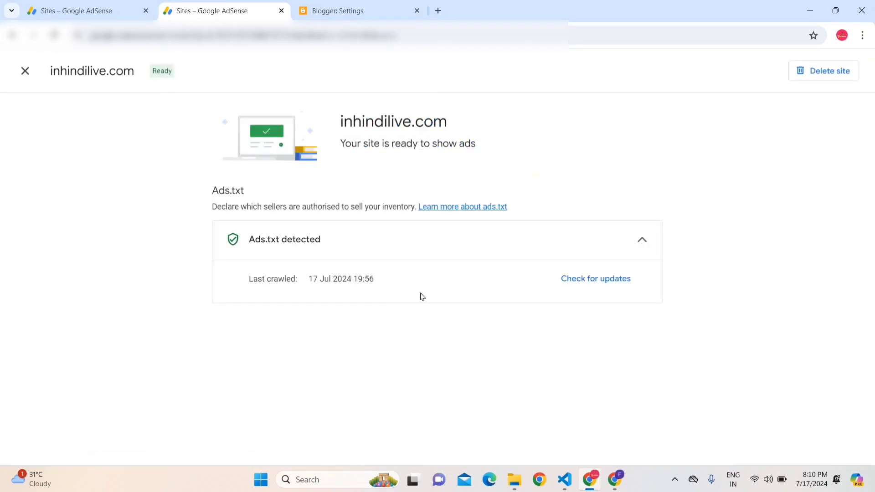
pyautogui.click(599, 278)
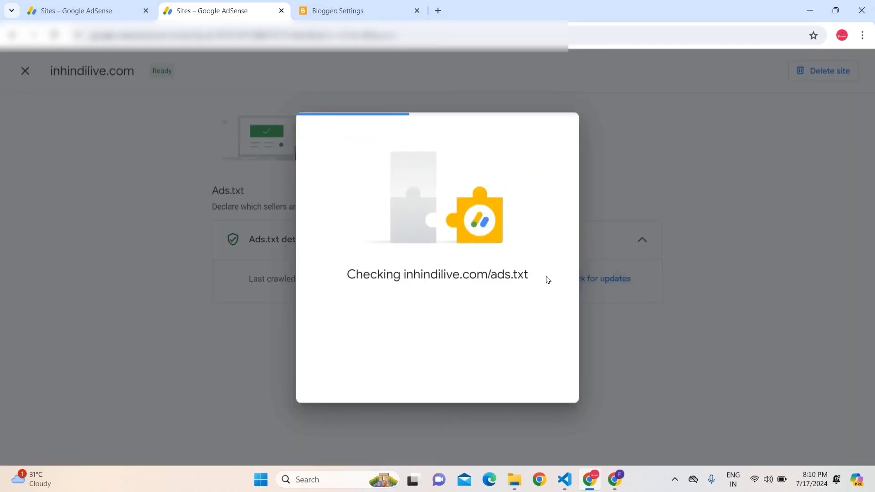
pyautogui.moveTo(391, 275); pyautogui.dragTo(482, 274)
pyautogui.click(483, 276)
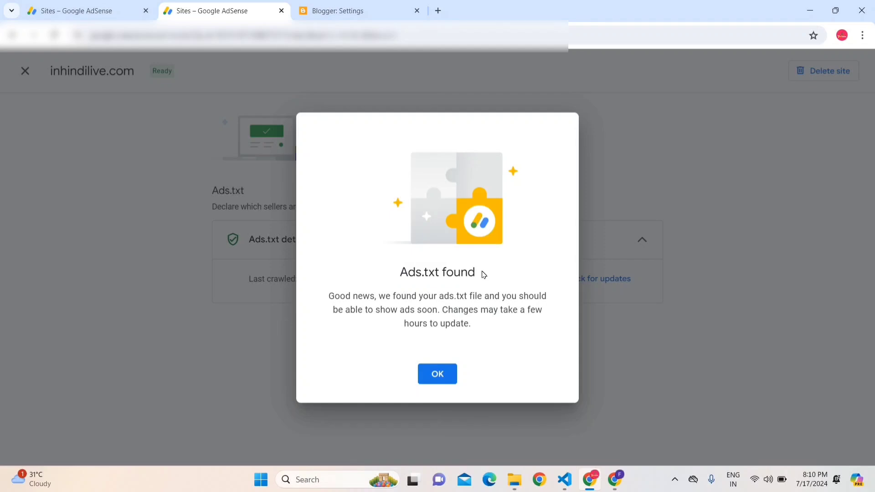
# Step: Read the ads.txt check result, dismiss it and close the inhindilive.com details to return to the sites list
pyautogui.moveTo(386, 275); pyautogui.dragTo(506, 263)
pyautogui.click(501, 265)
pyautogui.moveTo(392, 273); pyautogui.dragTo(479, 273)
pyautogui.click(479, 273)
pyautogui.click(441, 374)
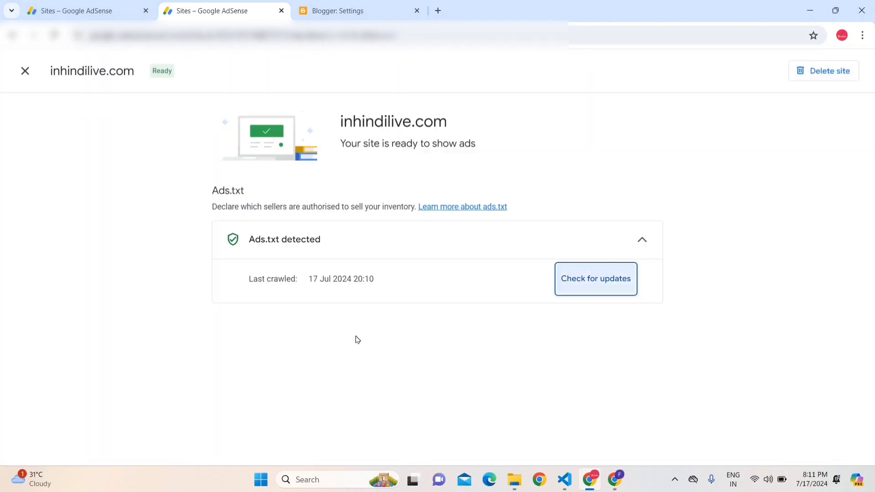
pyautogui.click(25, 71)
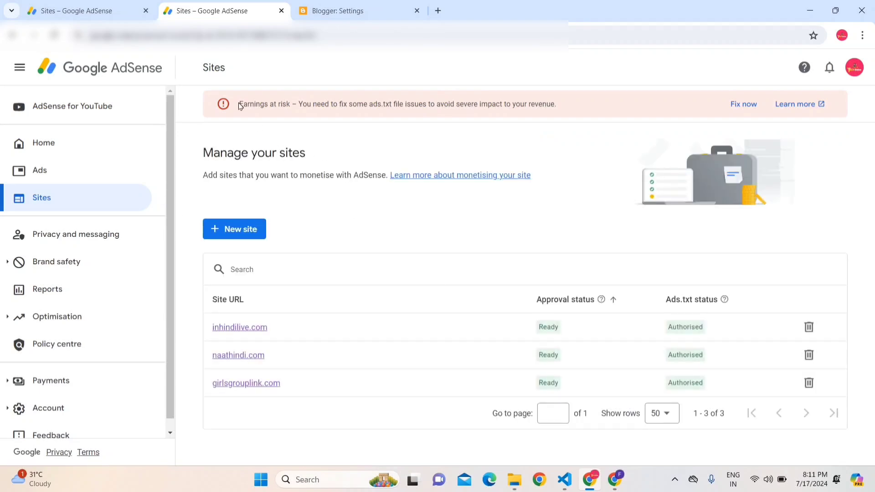
# Step: Examine the earnings-at-risk warning about ads.txt issues above the AdSense sites list
pyautogui.moveTo(239, 104); pyautogui.dragTo(306, 104)
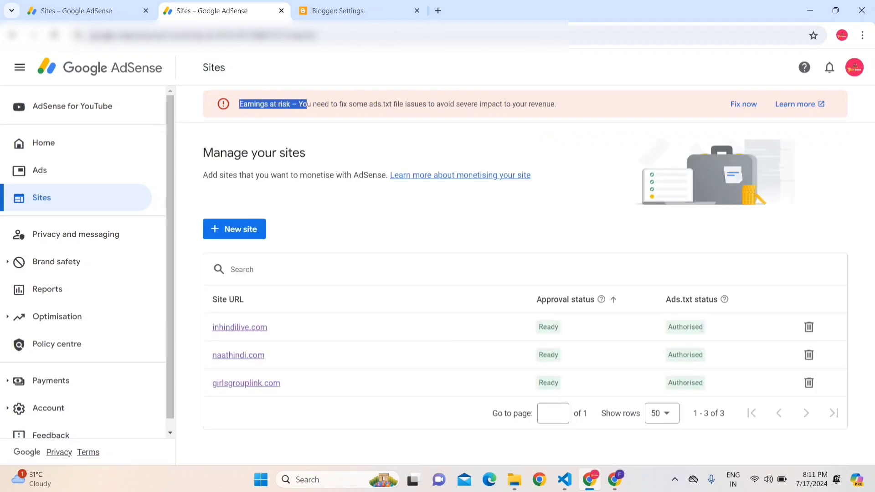
pyautogui.moveTo(239, 104); pyautogui.dragTo(419, 104)
pyautogui.click(246, 112)
pyautogui.moveTo(247, 112); pyautogui.dragTo(411, 104)
pyautogui.click(411, 104)
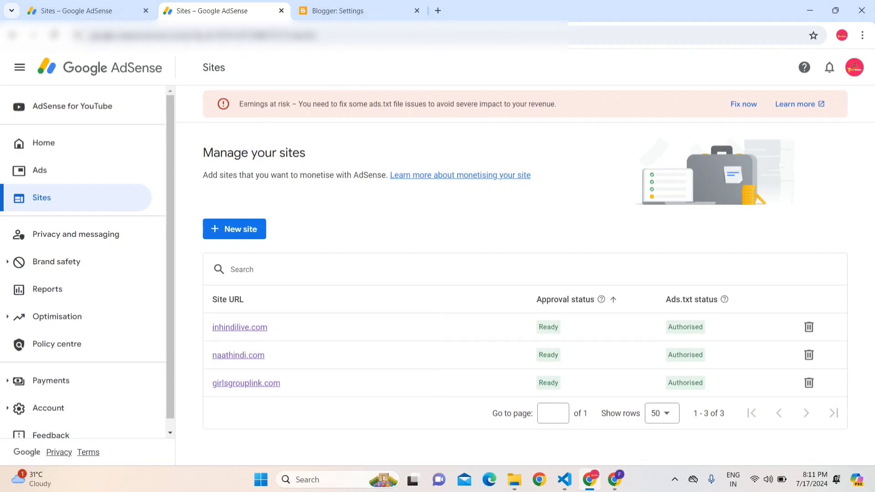
pyautogui.moveTo(239, 107); pyautogui.dragTo(392, 105)
pyautogui.click(392, 104)
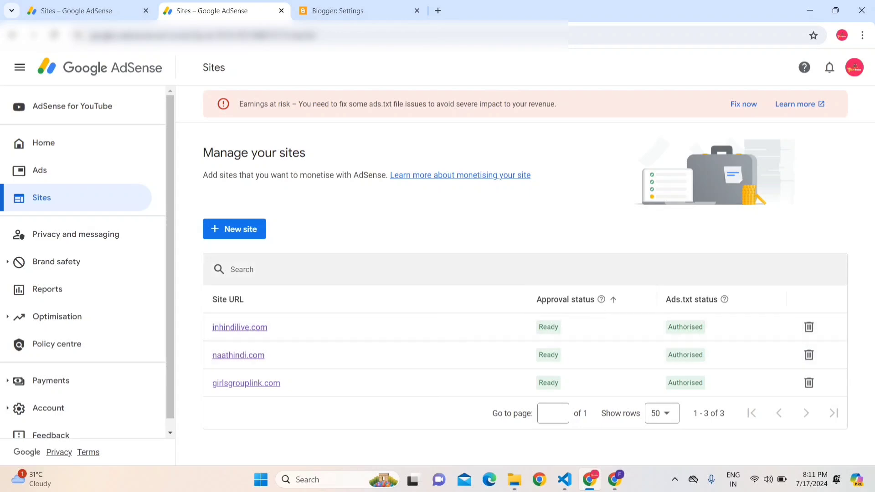
pyautogui.moveTo(240, 105); pyautogui.dragTo(372, 105)
pyautogui.click(237, 106)
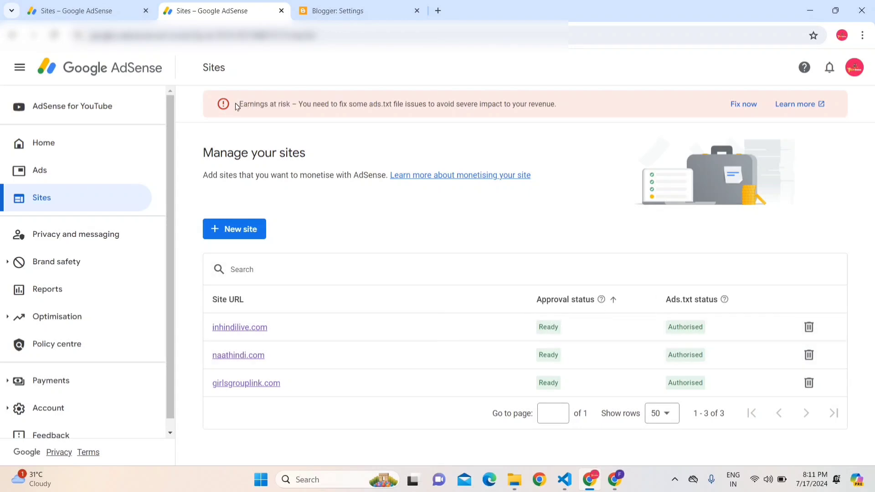
pyautogui.moveTo(237, 106); pyautogui.dragTo(341, 105)
pyautogui.click(340, 104)
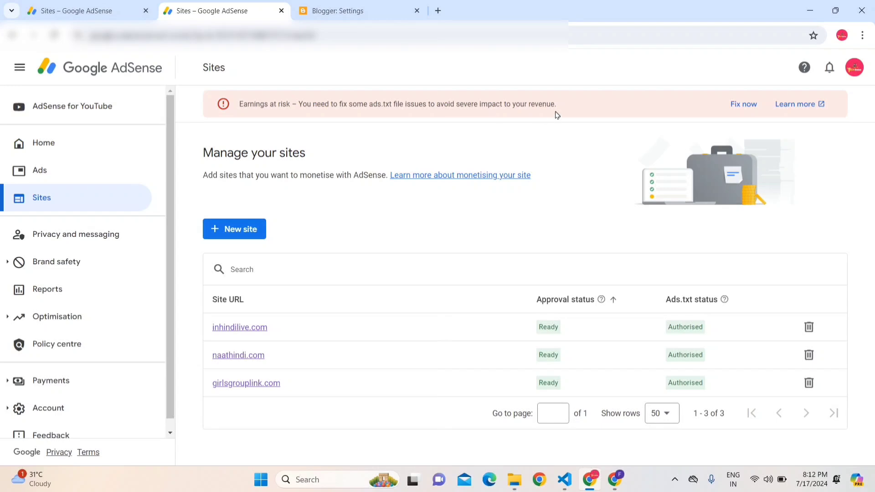